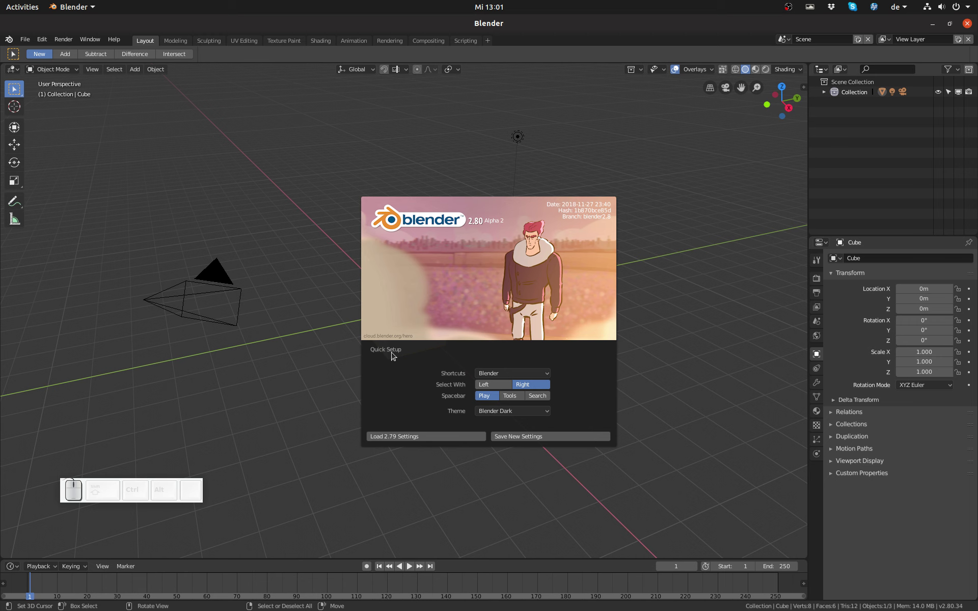
In Quick Setup, keep Shortcuts on Blender and set Select With to Left.
left_click(503, 376)
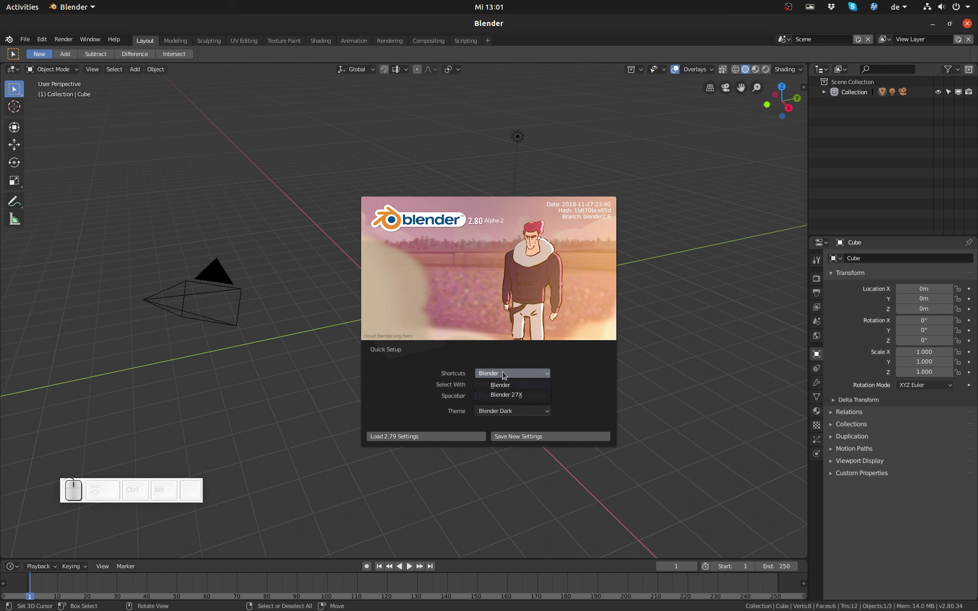
left_click(503, 376)
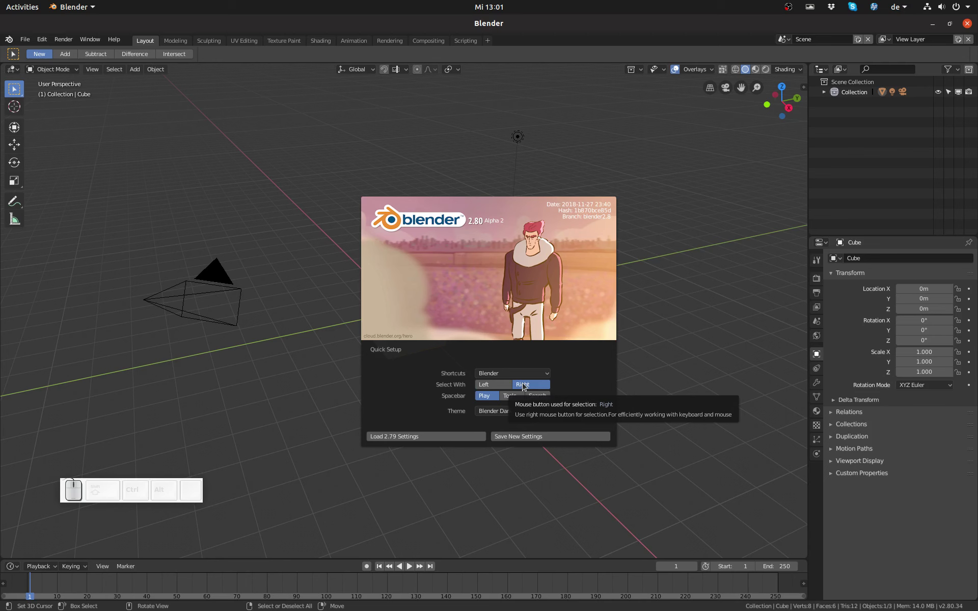
left_click(488, 385)
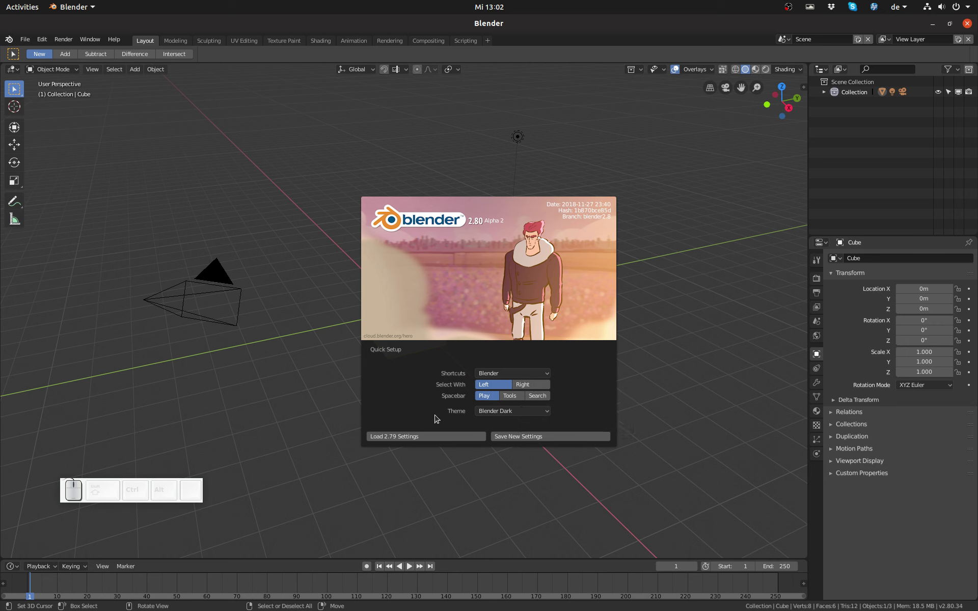
Try the Blender Light theme, then switch back to Blender Dark.
left_click(500, 412)
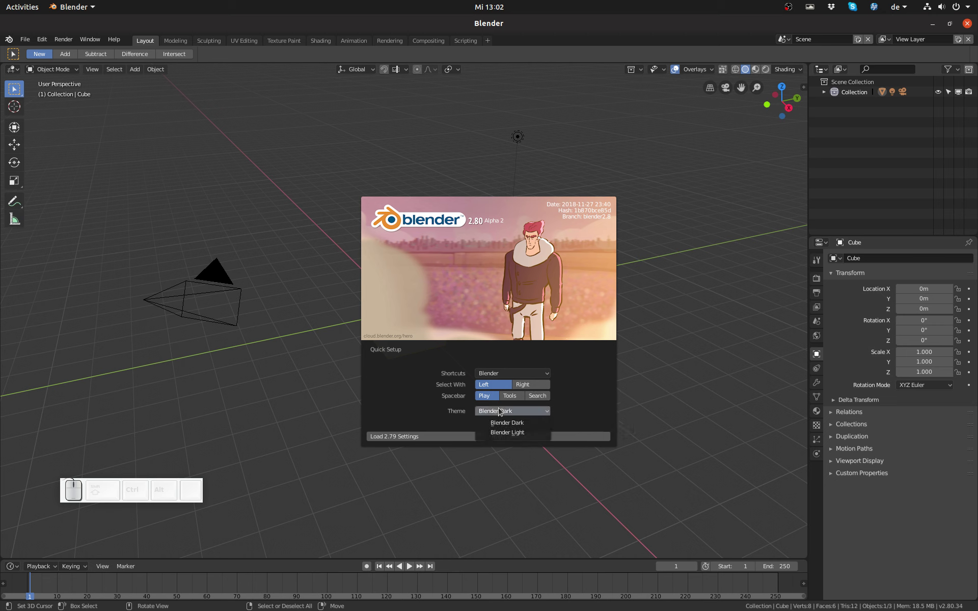
left_click(504, 432)
left_click(507, 413)
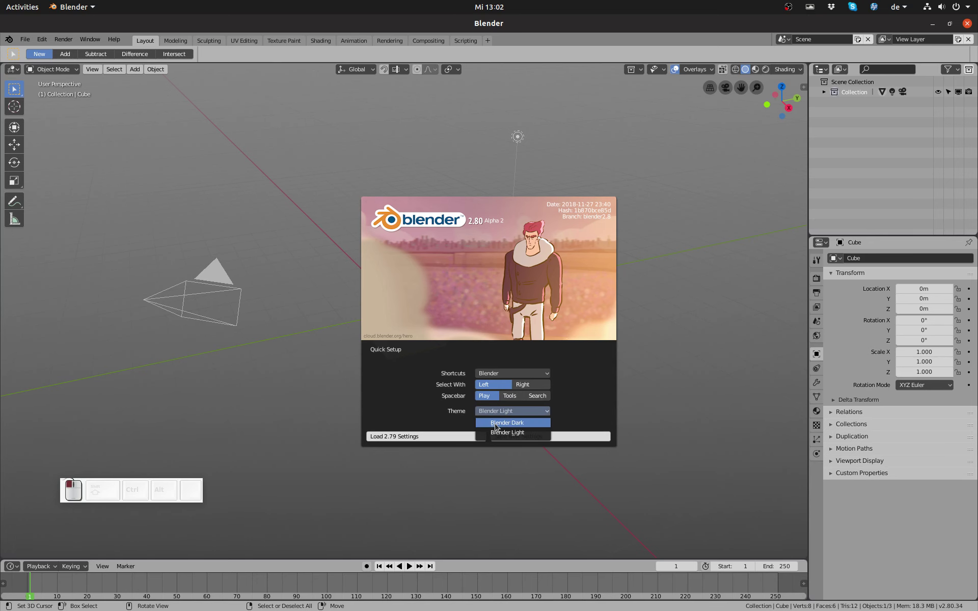
left_click(495, 424)
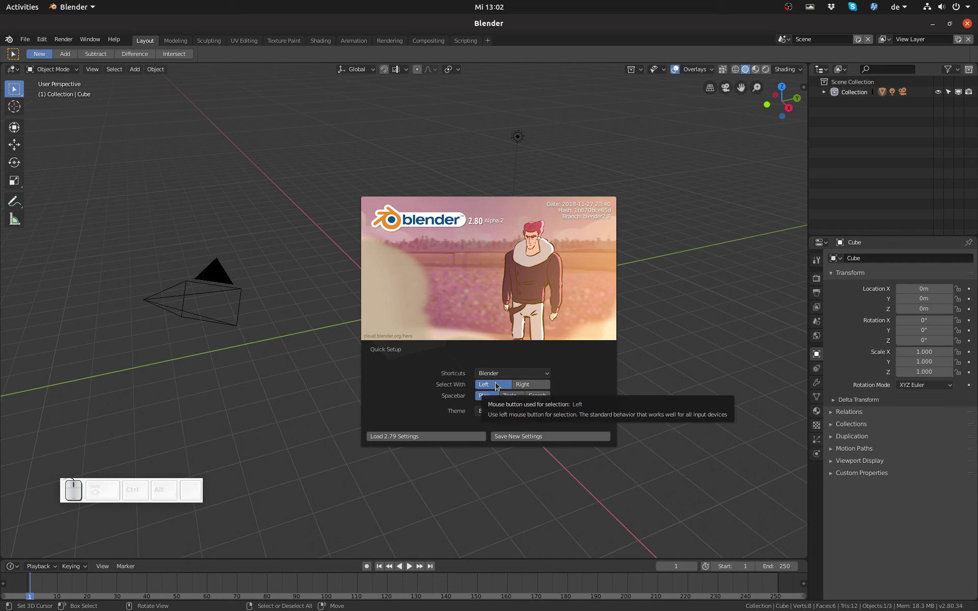
Dismiss the splash, click-select the camera, deselect all, then box-select camera with cube and lamp with cube.
left_click(320, 353)
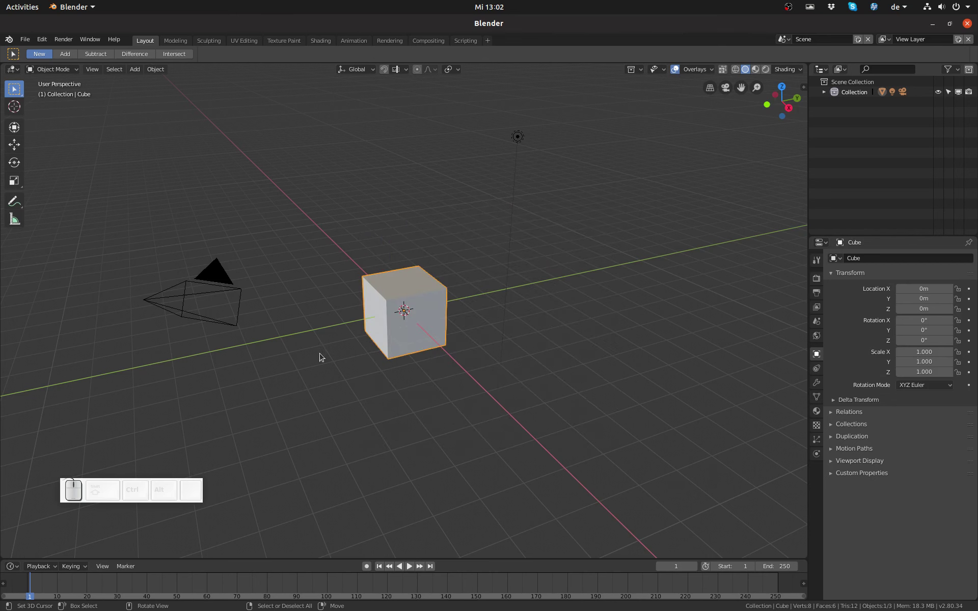
left_click(216, 275)
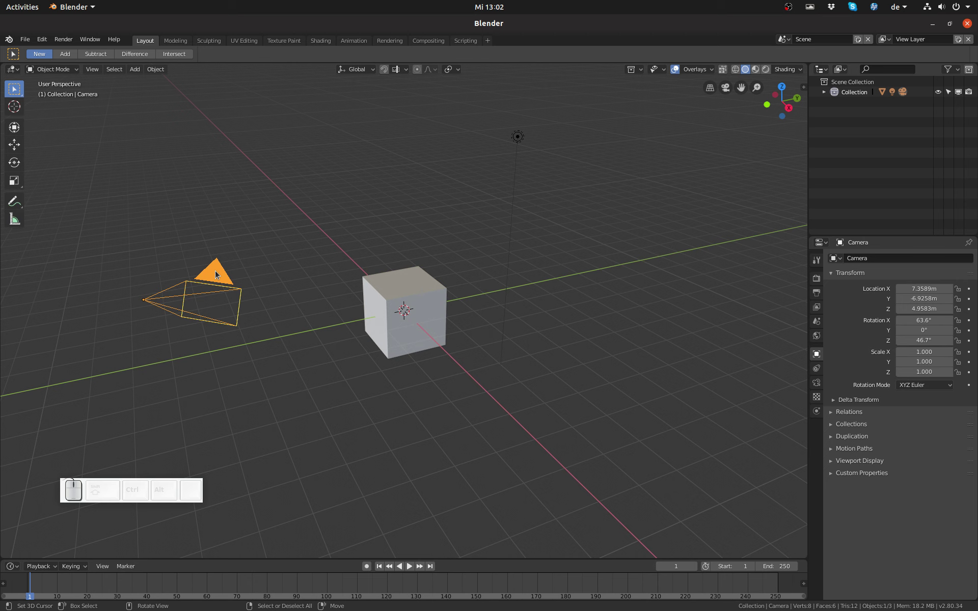
left_click(336, 214)
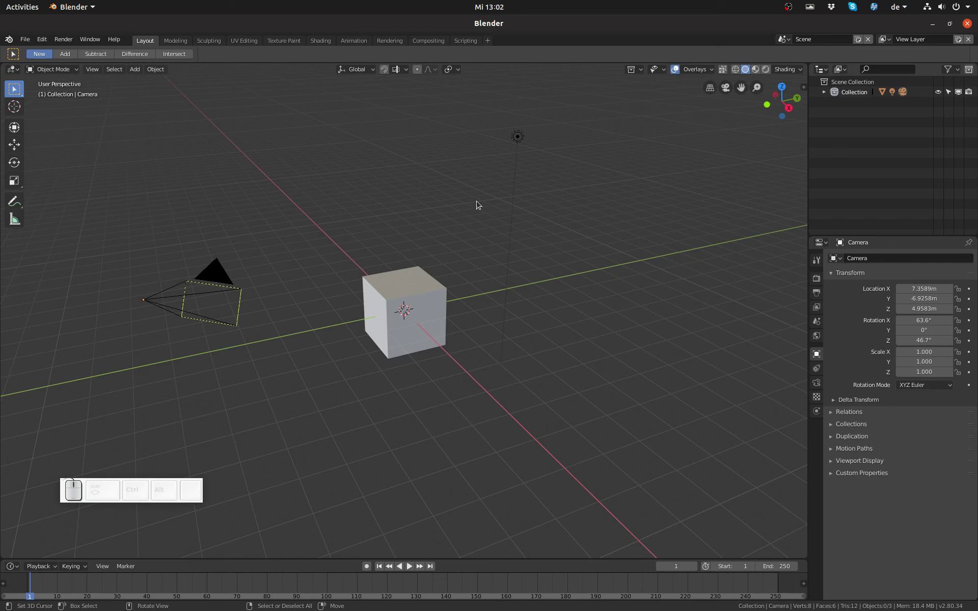
left_click_drag(478, 205, 106, 376)
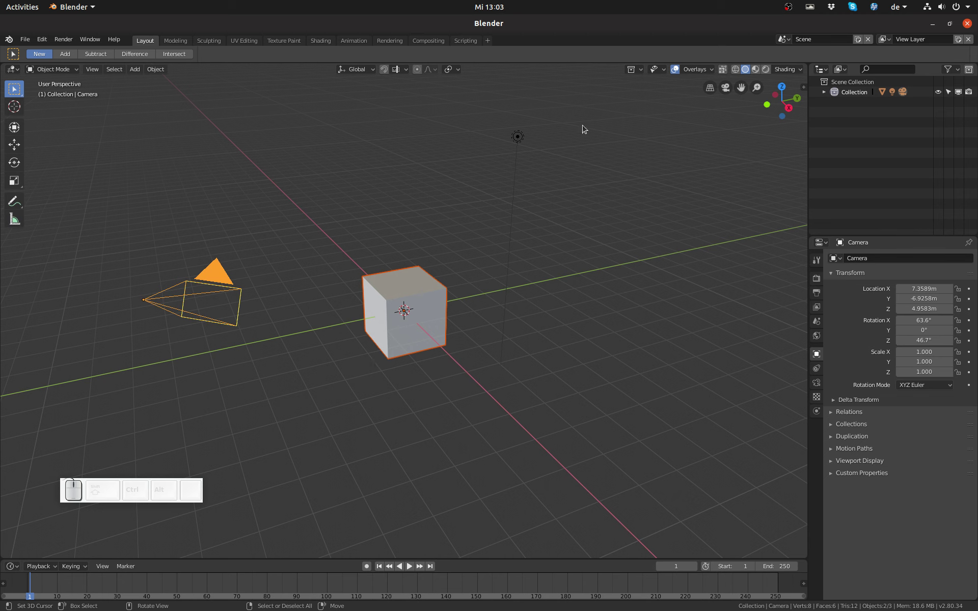
left_click_drag(582, 115, 308, 419)
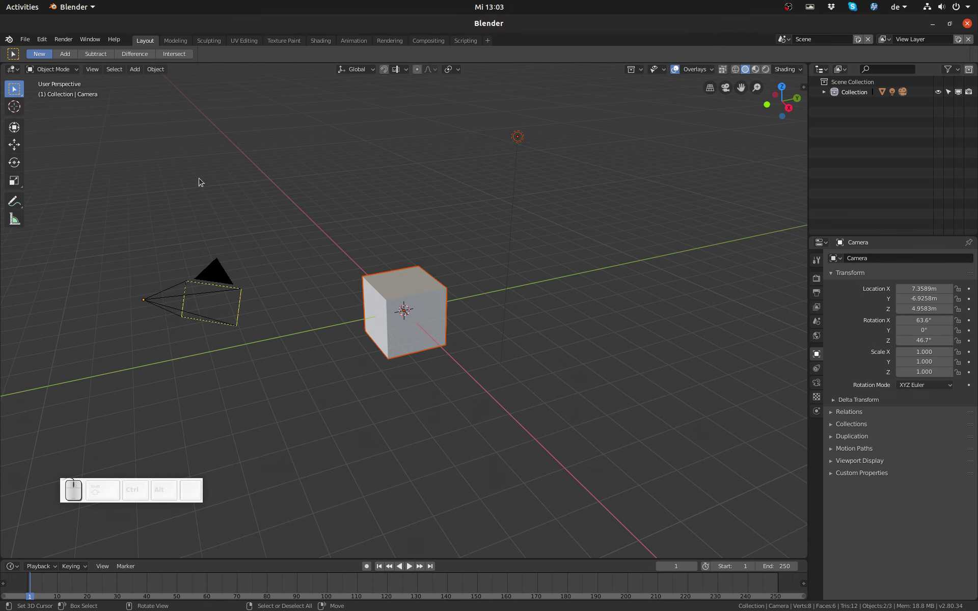
Switch the toolbar to Select Lasso and lasso only the cube.
left_click_drag(21, 94, 69, 157)
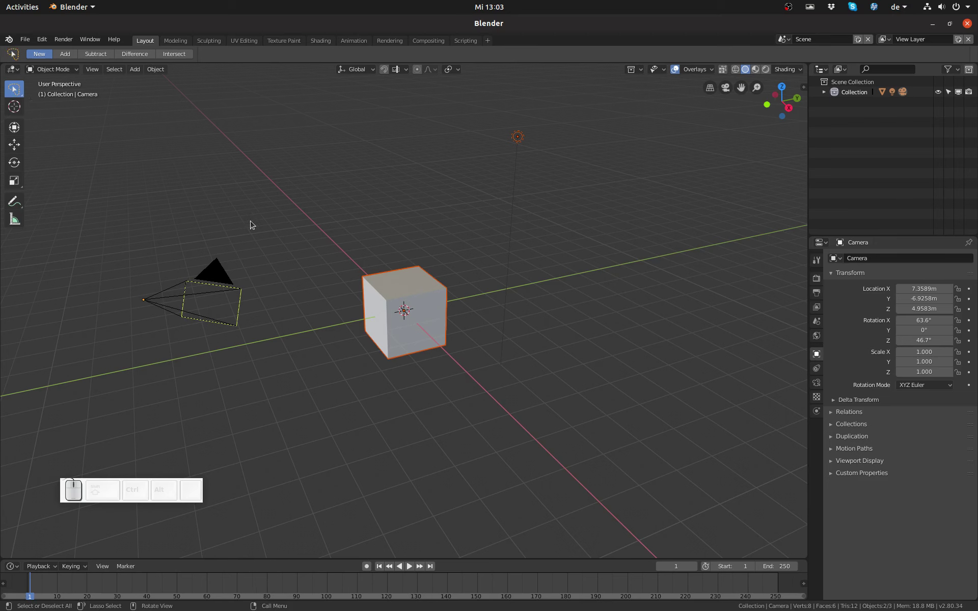
mouse_move(271, 200)
left_mouse_down()
mouse_move(302, 332)
mouse_move(65, 311)
mouse_move(214, 244)
left_mouse_up()
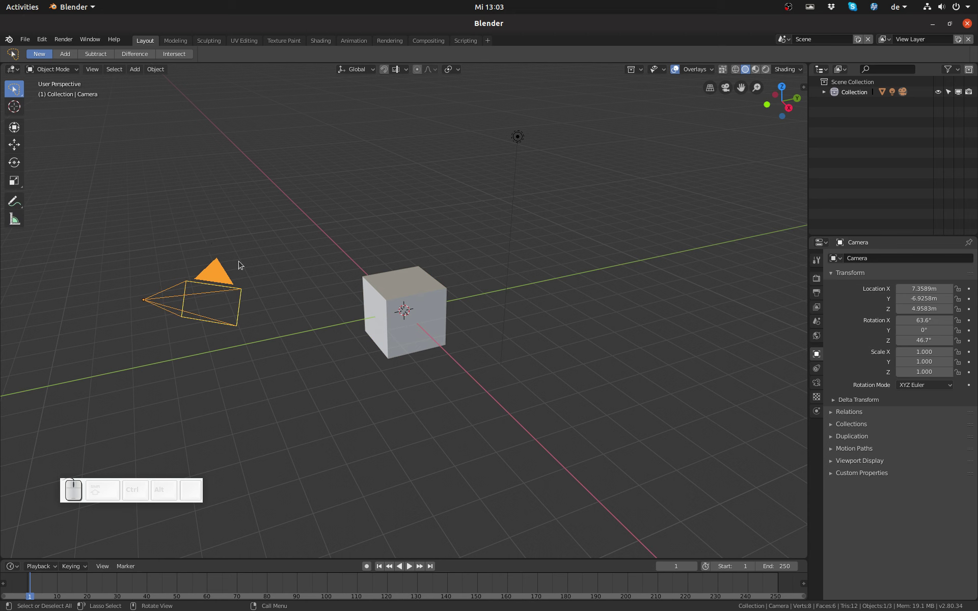
mouse_move(555, 283)
left_mouse_down()
mouse_move(540, 214)
mouse_move(530, 242)
left_mouse_up()
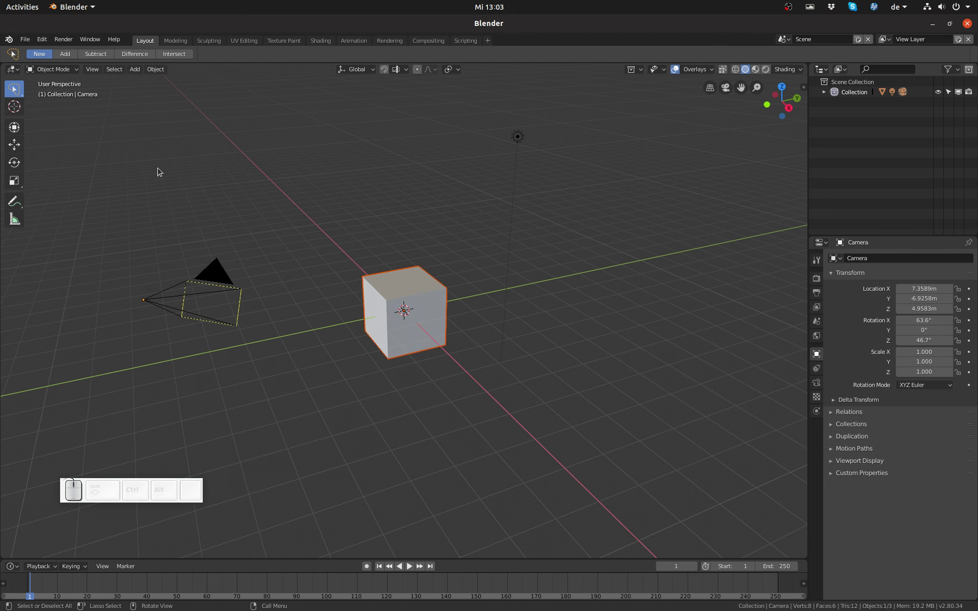
left_click(19, 91)
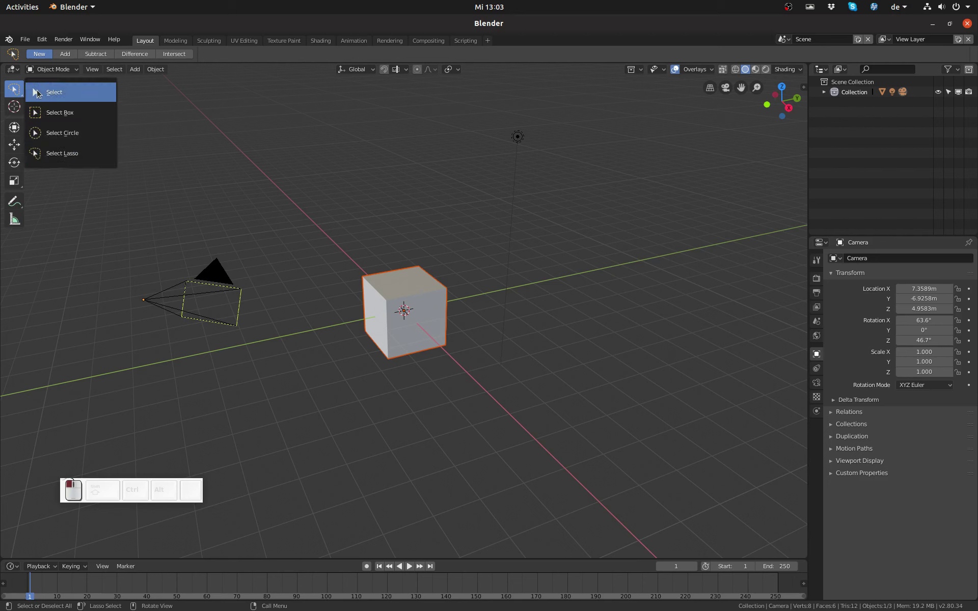
left_click(38, 93)
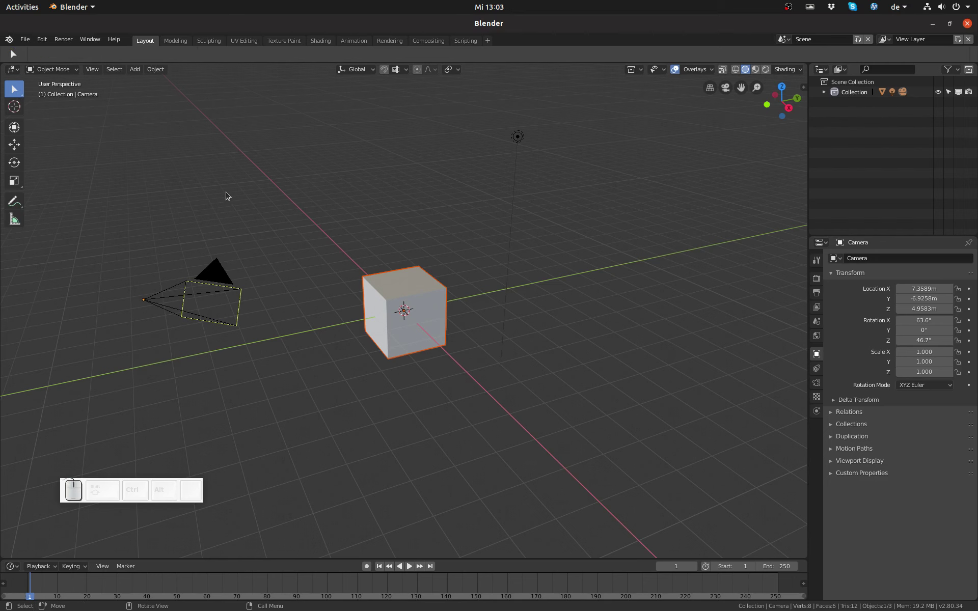
mouse_move(226, 193)
left_mouse_down()
mouse_move(297, 233)
mouse_move(257, 221)
mouse_move(201, 163)
mouse_move(240, 212)
mouse_move(100, 168)
mouse_move(332, 186)
mouse_move(182, 232)
mouse_move(247, 143)
mouse_move(259, 255)
mouse_move(236, 181)
left_mouse_up()
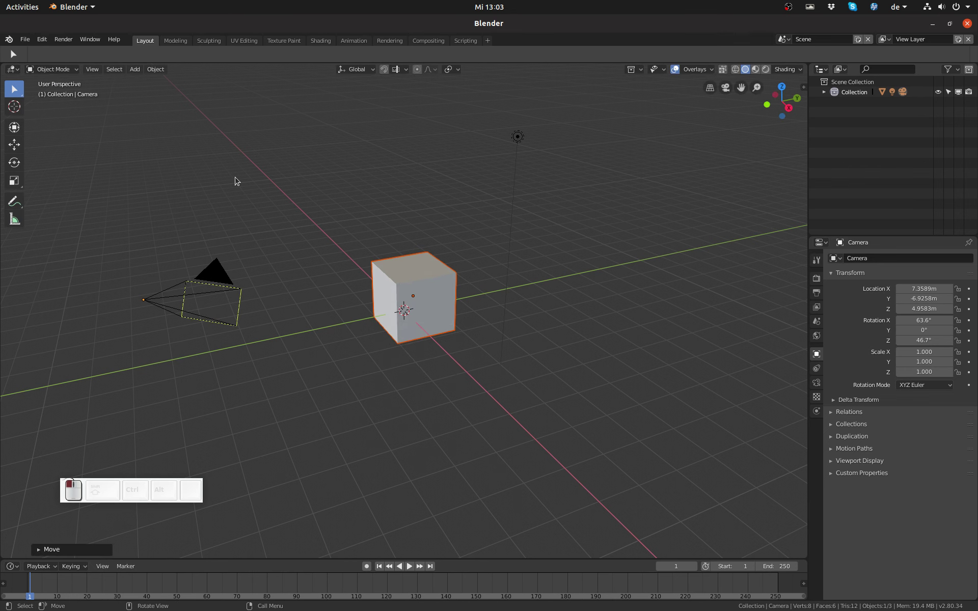
left_click(331, 160)
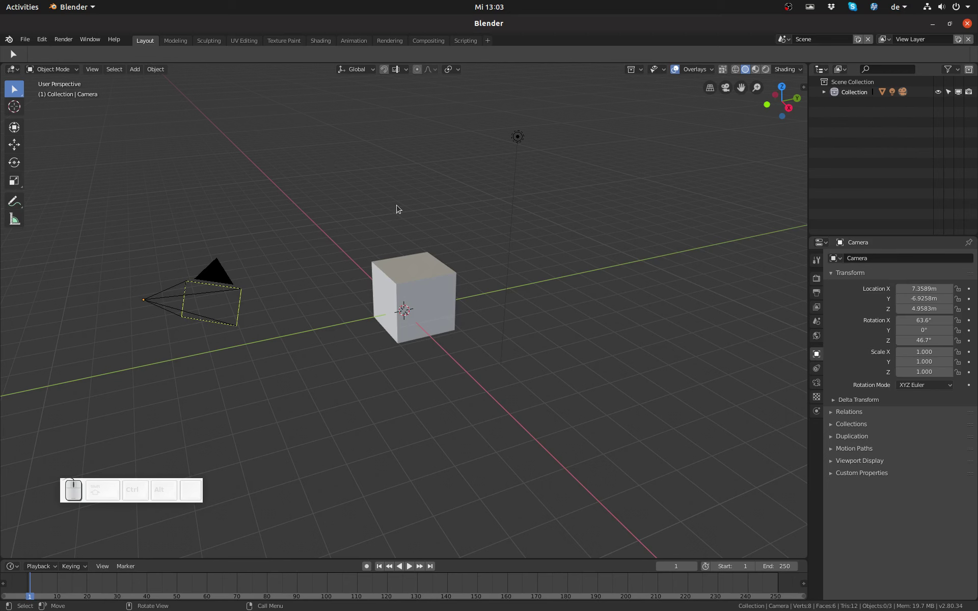
Activate the Transform tool and select the cube, trying the camera along the way.
left_click(15, 131)
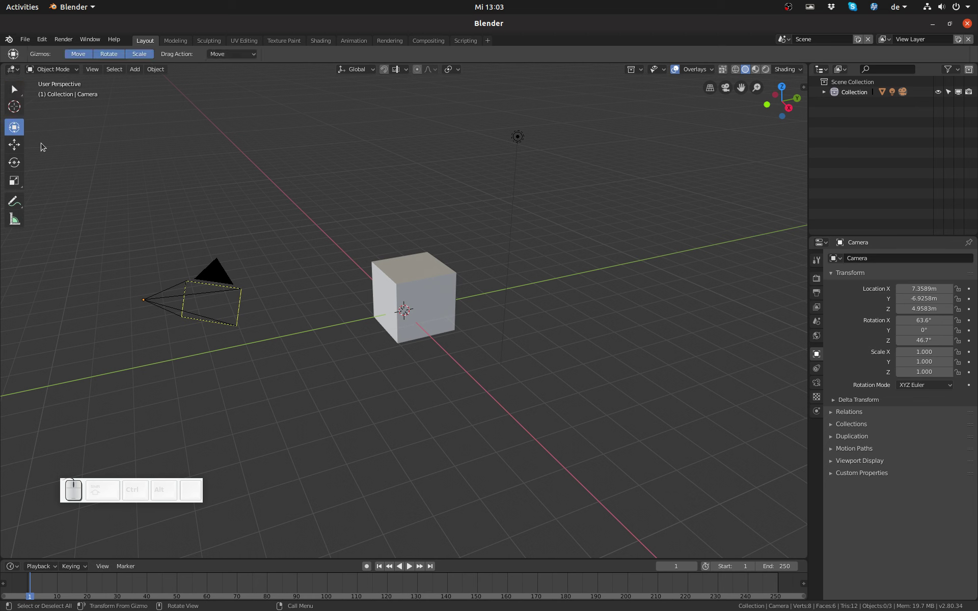
left_click(423, 279)
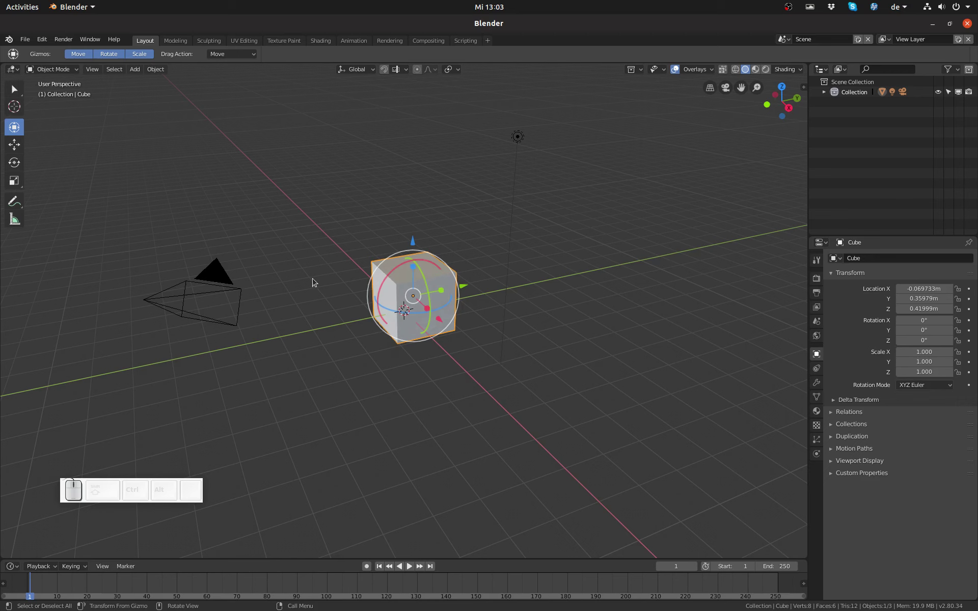
left_click(291, 213)
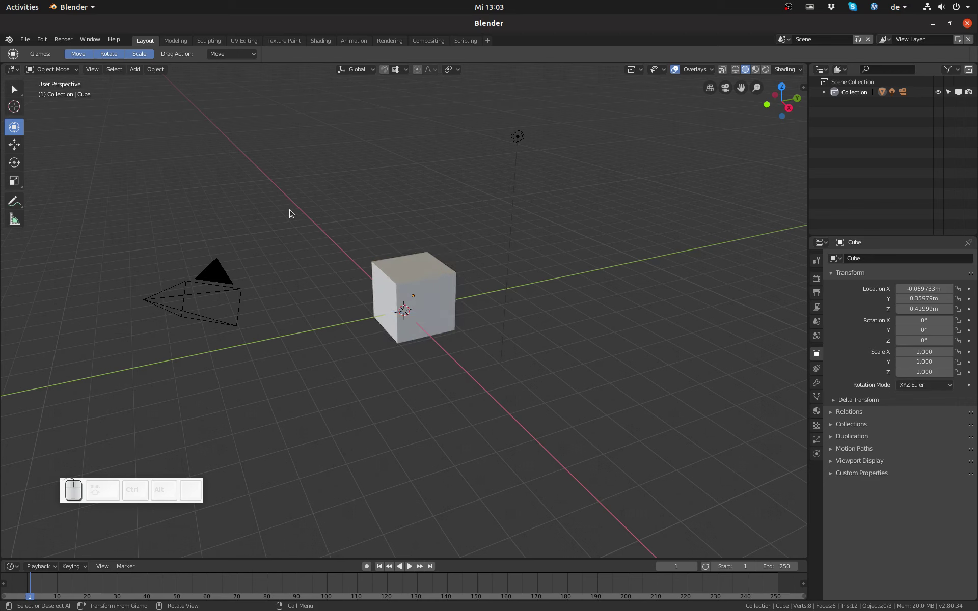
left_click(393, 304)
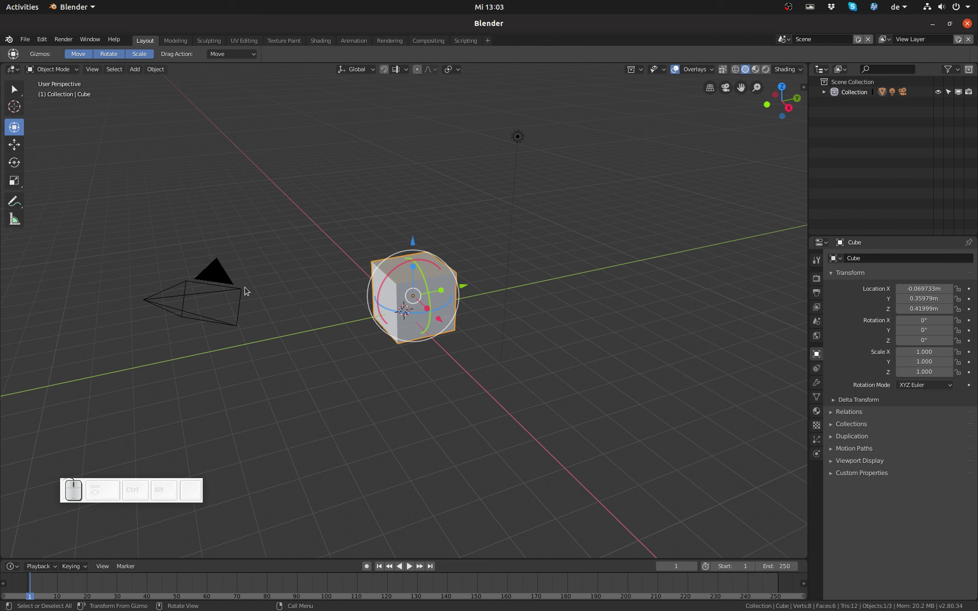
left_click(214, 278)
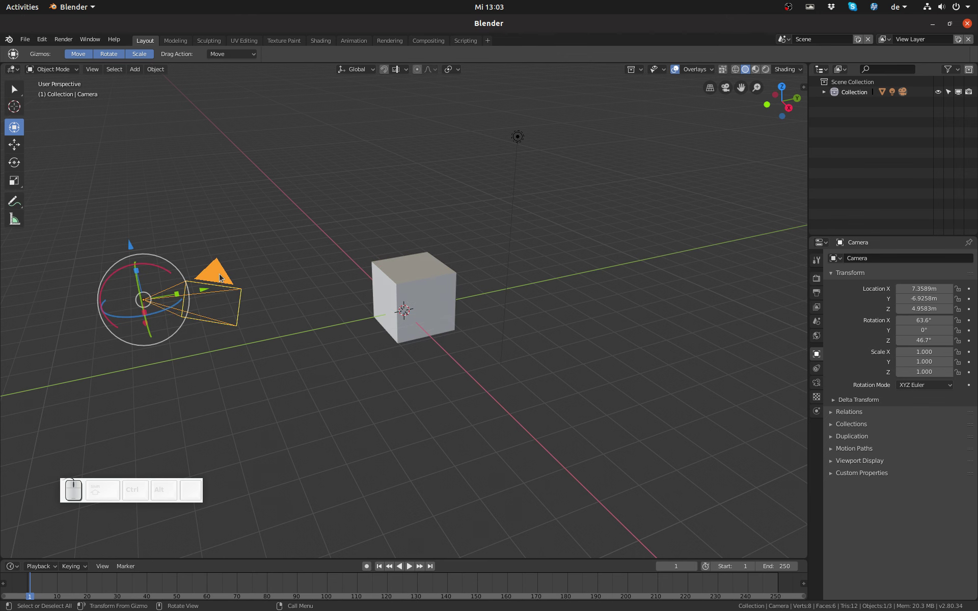
left_click(393, 283)
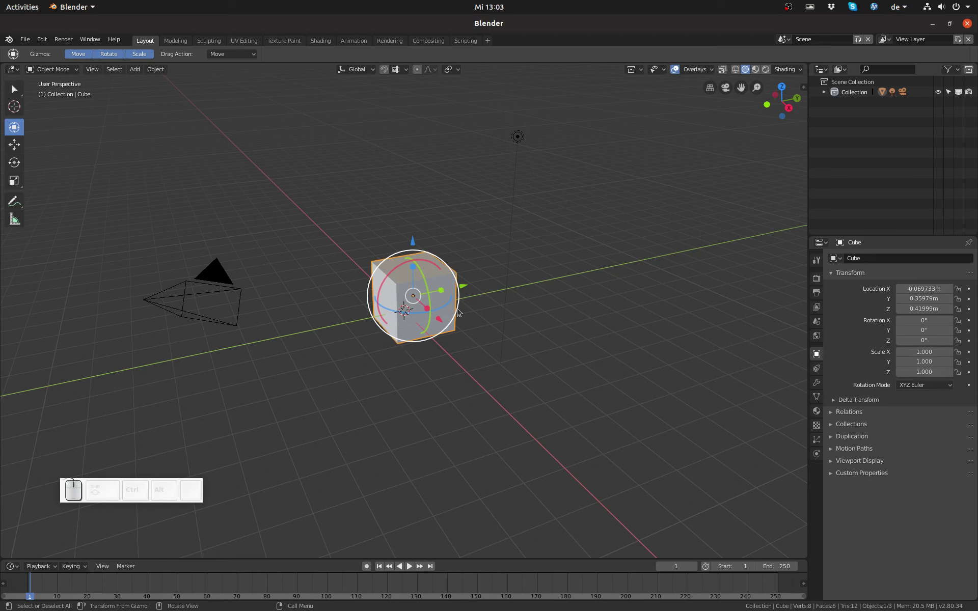
Rotate and enlarge the cube with the gizmo, then raise it to Z 1.2656 m.
left_click_drag(460, 312, 329, 277)
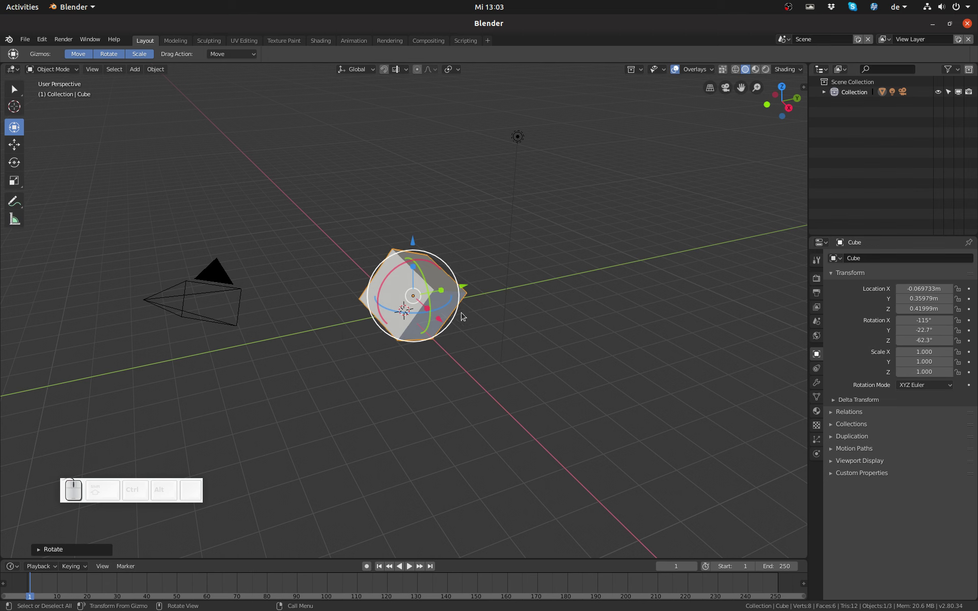
left_click_drag(443, 295, 564, 279)
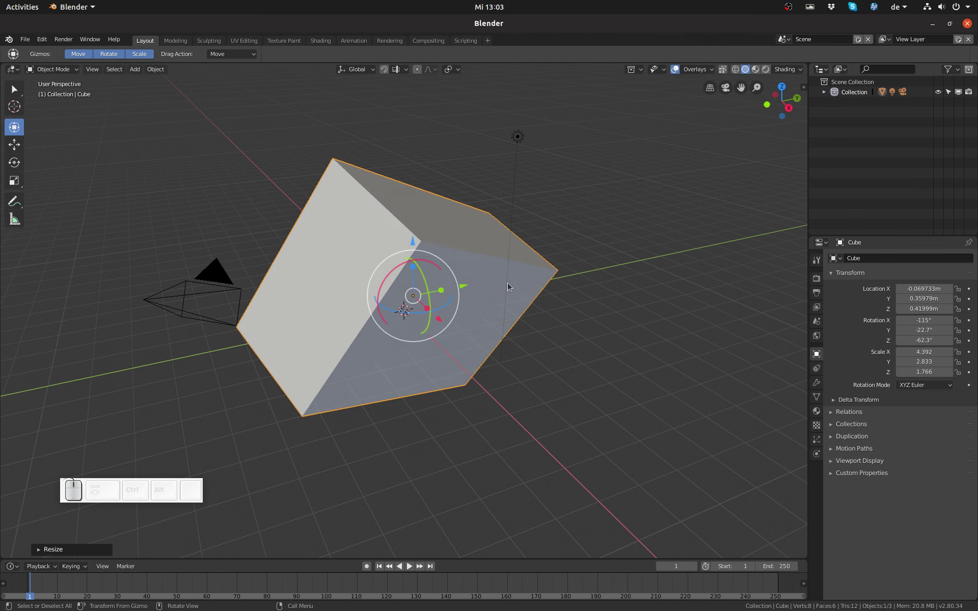
mouse_move(414, 241)
left_mouse_down()
mouse_move(408, 301)
mouse_move(425, 227)
left_mouse_up()
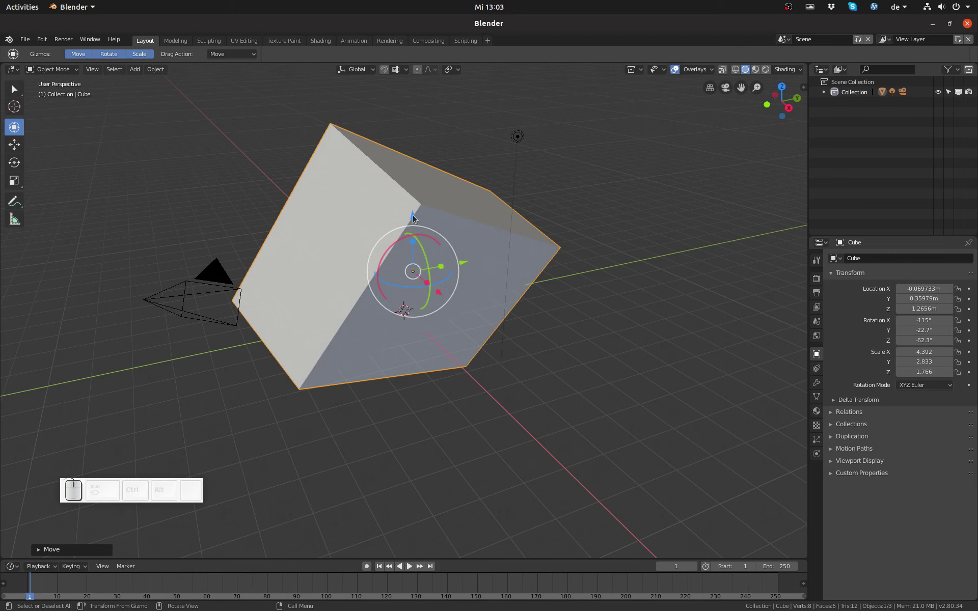
left_click(432, 207)
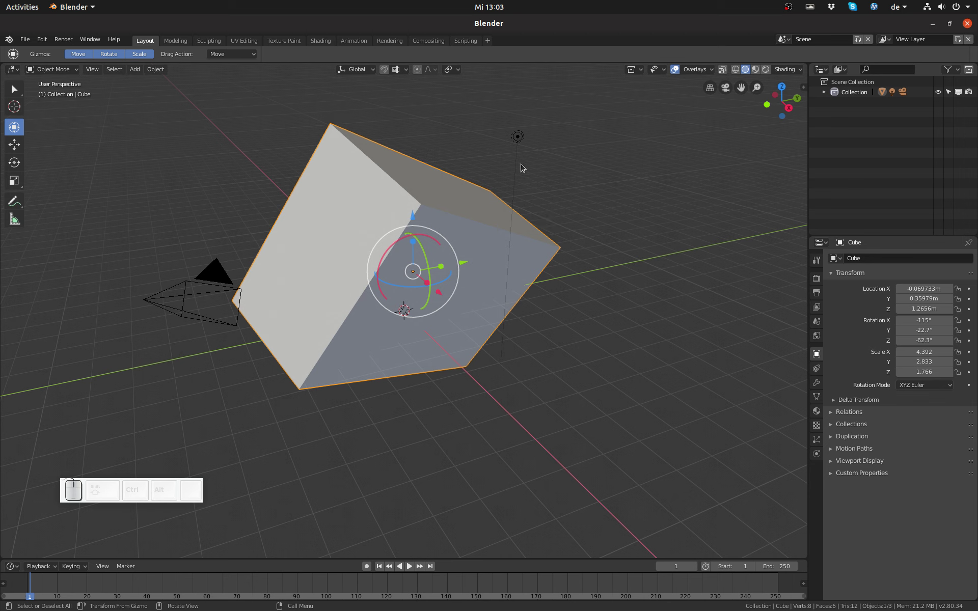
Lower the lamp to Z -2.292 m, then deselect it.
left_click(518, 136)
left_click_drag(523, 74, 501, 371)
left_click(552, 390)
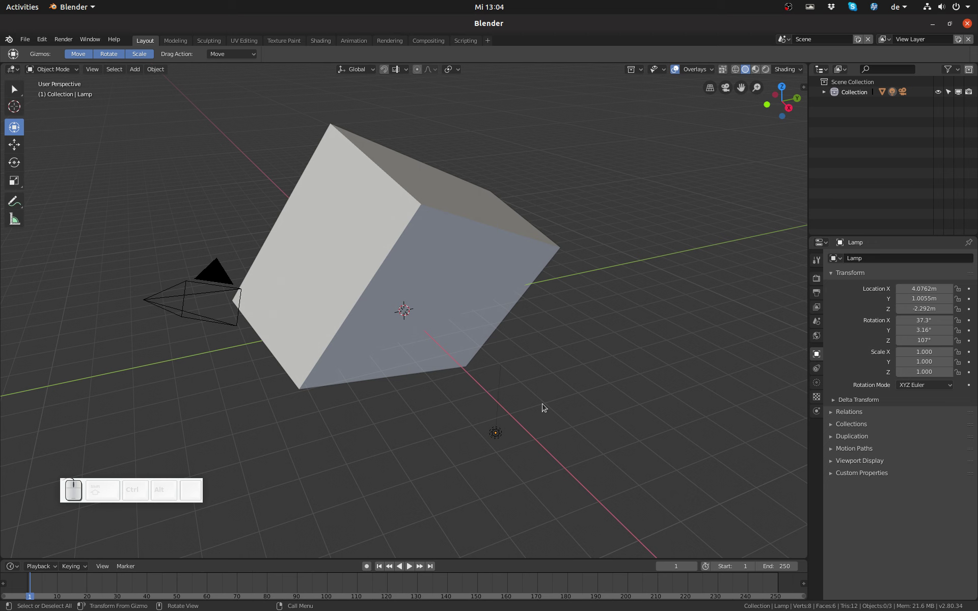
right_click(344, 247)
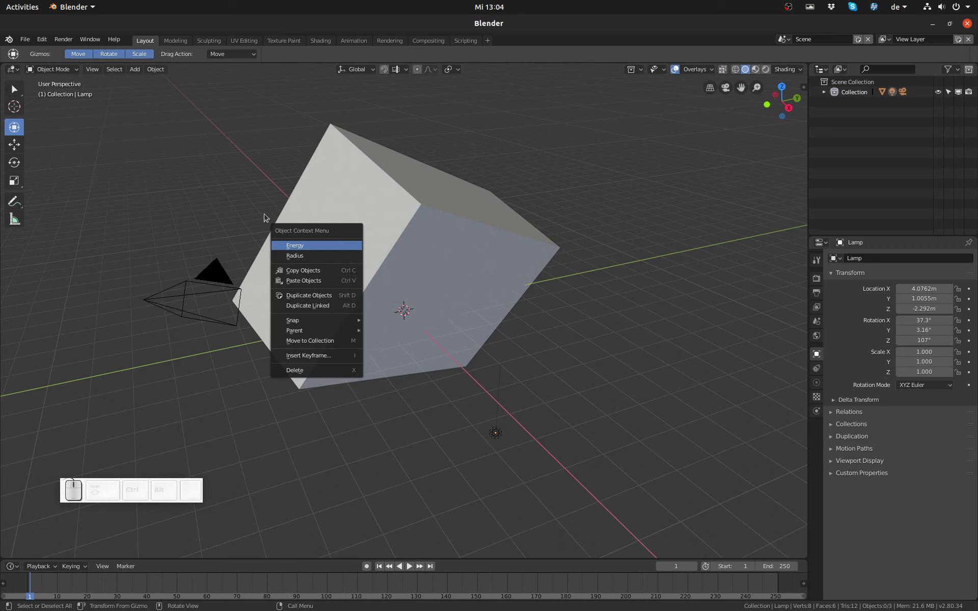
left_click(342, 188)
right_click(321, 238)
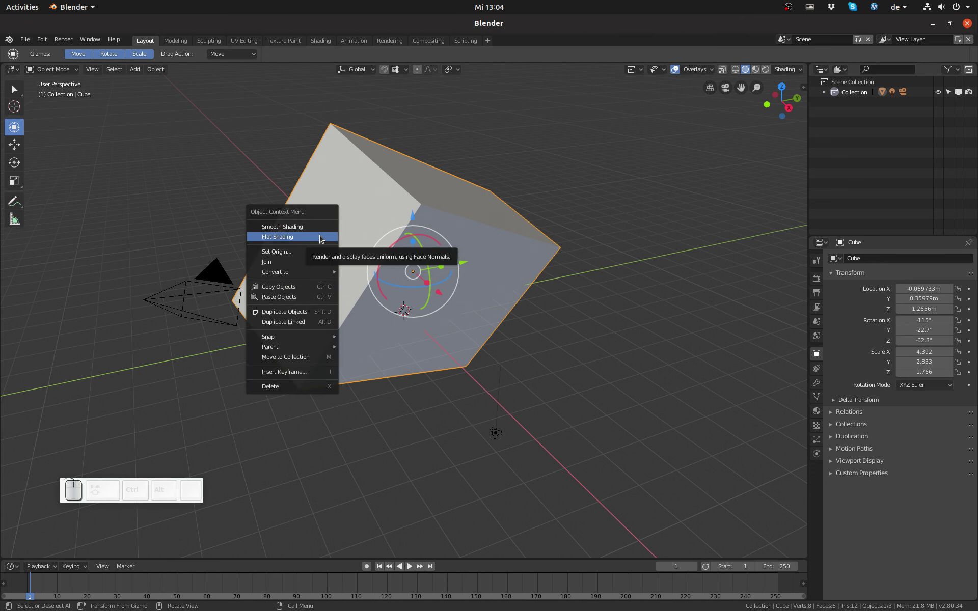
left_click(294, 226)
right_click(295, 225)
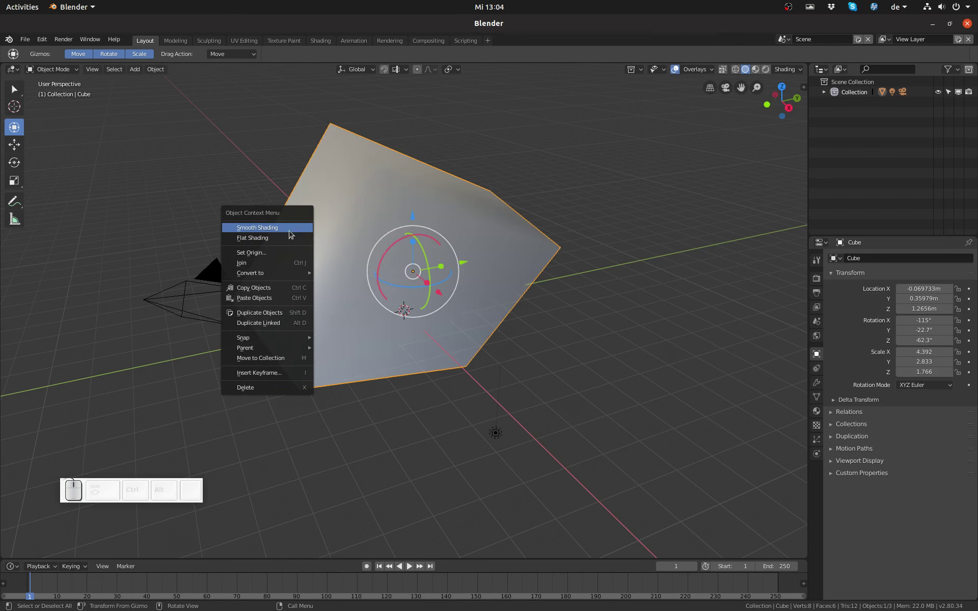
left_click(277, 236)
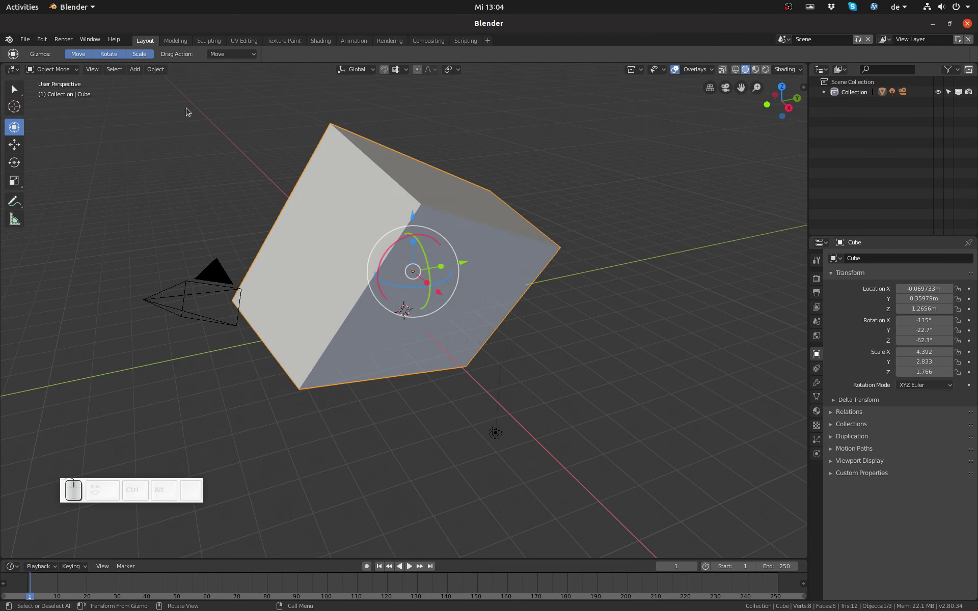
left_click(164, 79)
left_click(162, 70)
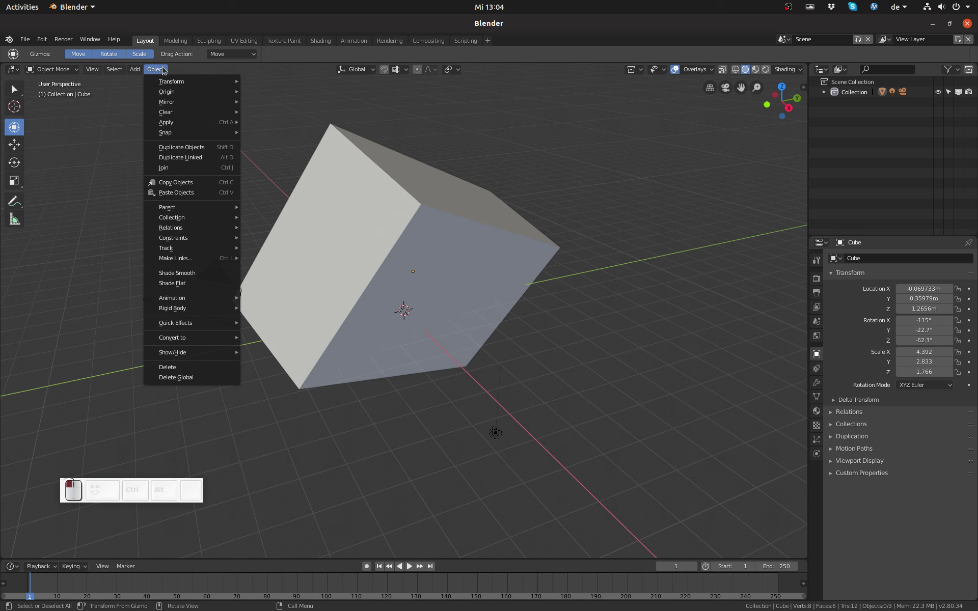
left_click(163, 70)
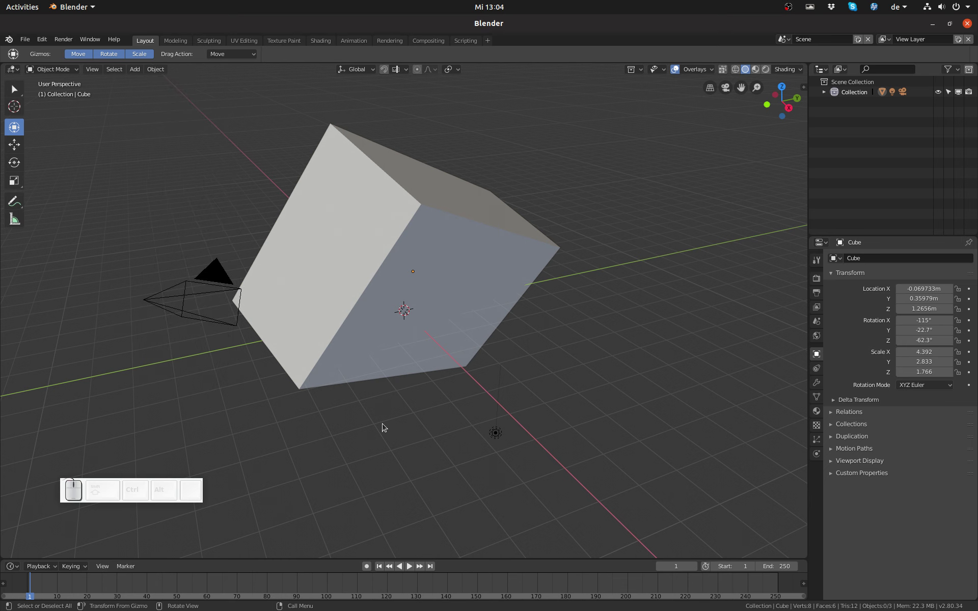